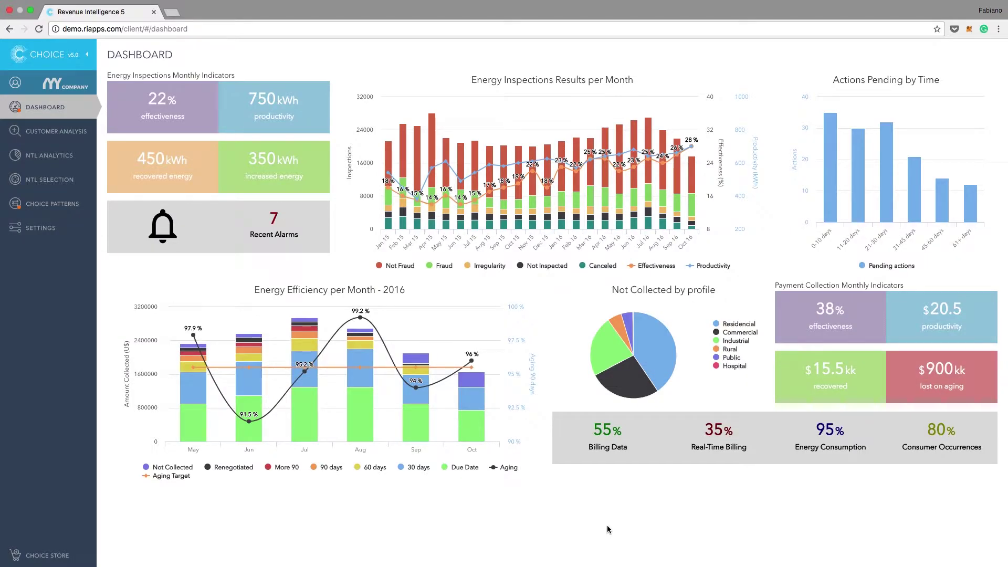
# Step: Open the Inspection Results view of NTL Analytics
pyautogui.moveTo(486, 386)
pyautogui.click(50, 155)
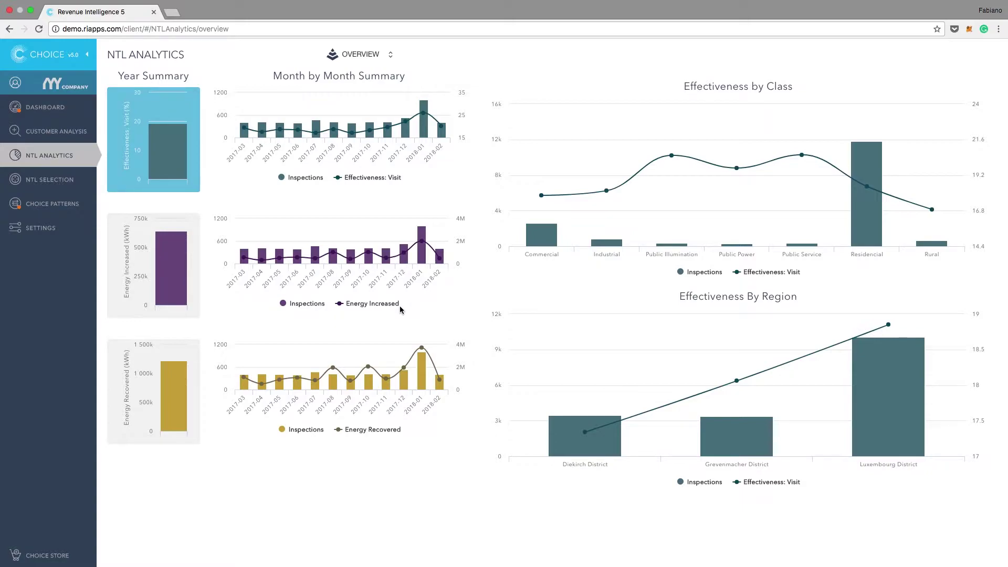
pyautogui.click(389, 54)
pyautogui.click(362, 115)
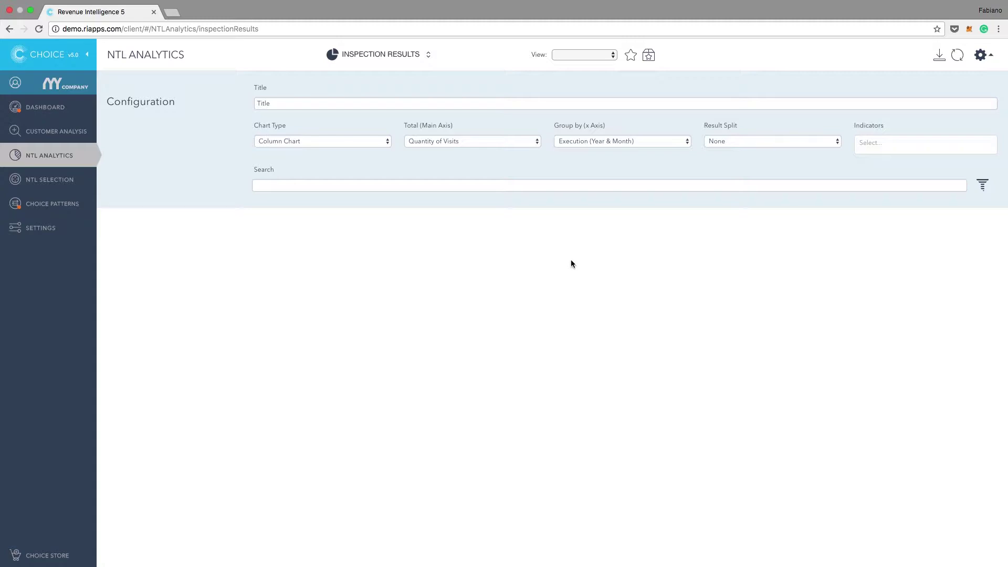
# Step: Add the % of Not Inspected indicator to the inspection results chart and refresh it
pyautogui.click(887, 144)
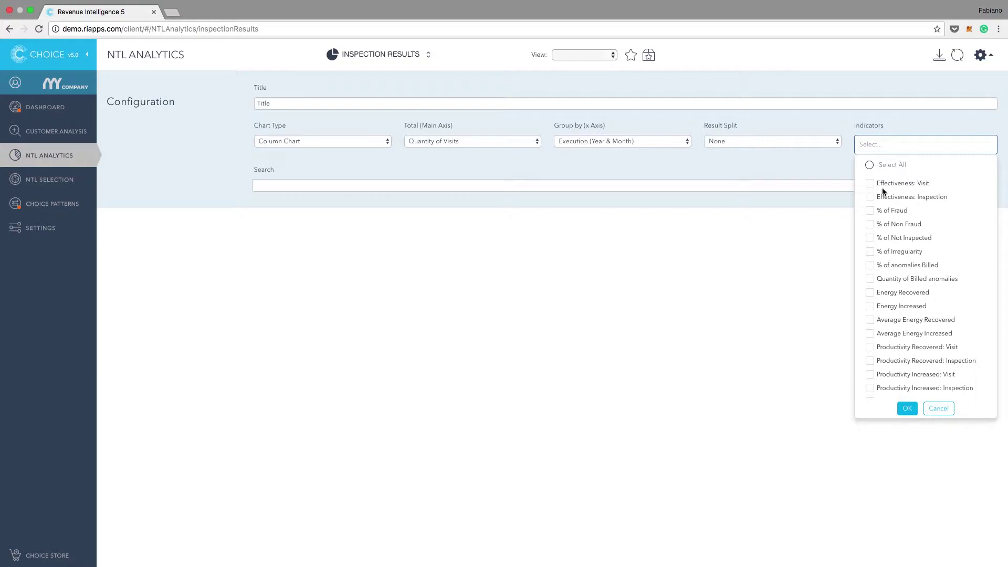
pyautogui.click(870, 240)
pyautogui.click(907, 408)
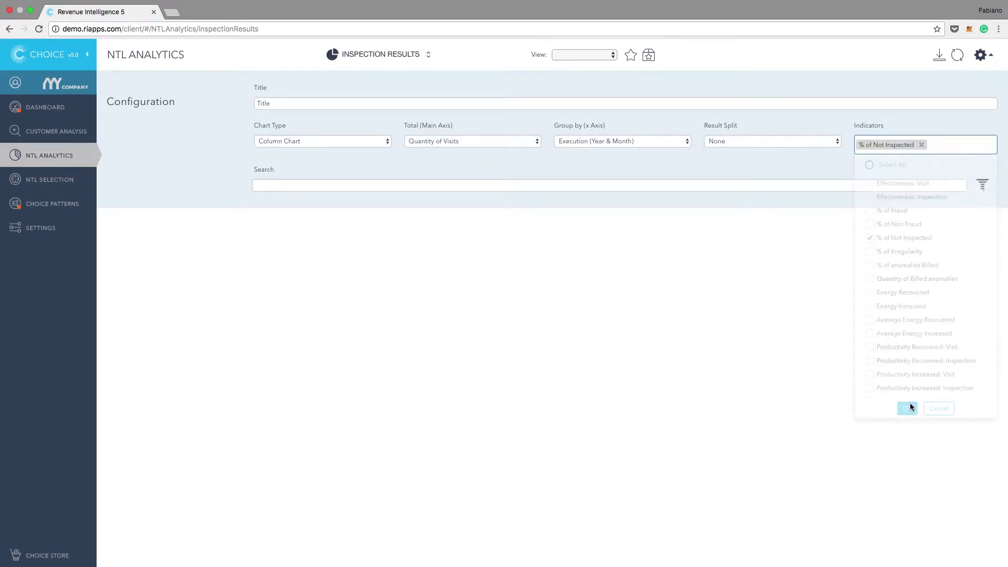
pyautogui.click(958, 58)
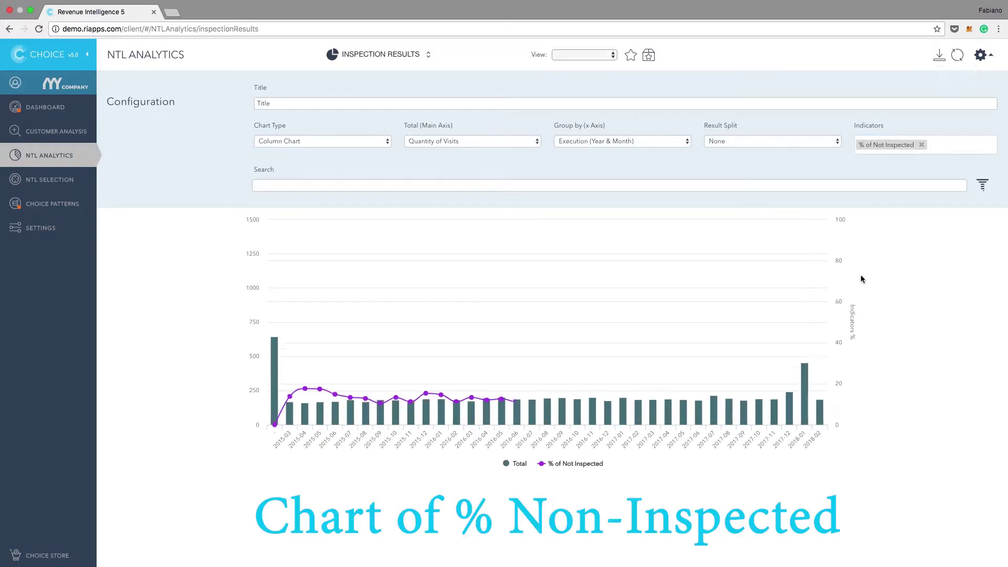
# Step: Change the chart type to Bar Chart and split the results by Fraud vs Irregularity vs Others
pyautogui.click(315, 142)
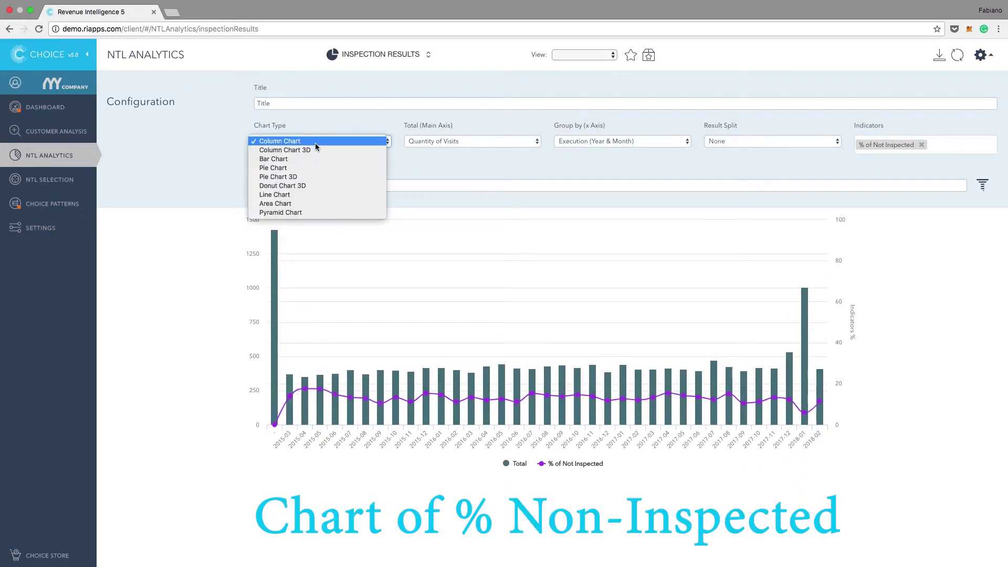
pyautogui.click(305, 158)
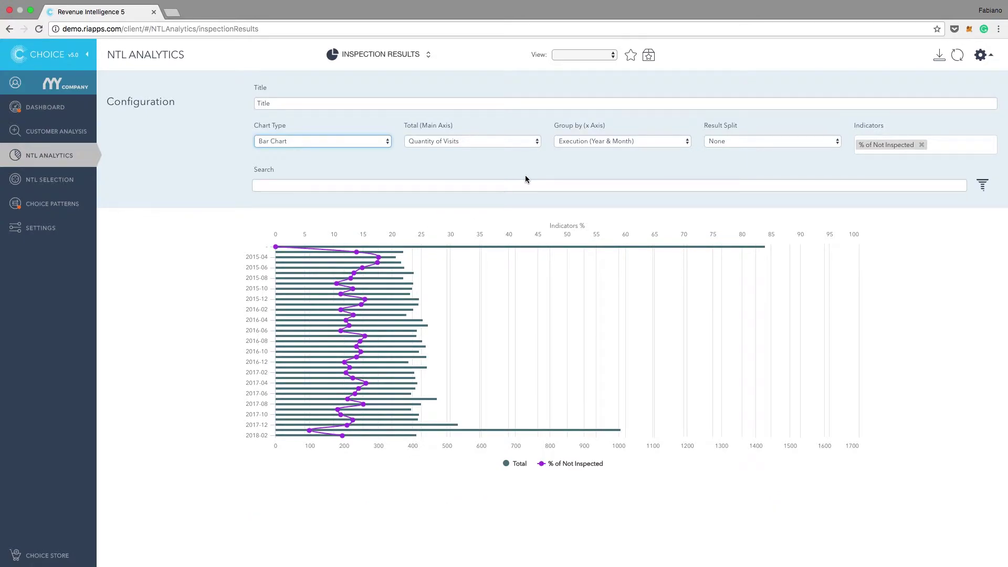
pyautogui.click(770, 142)
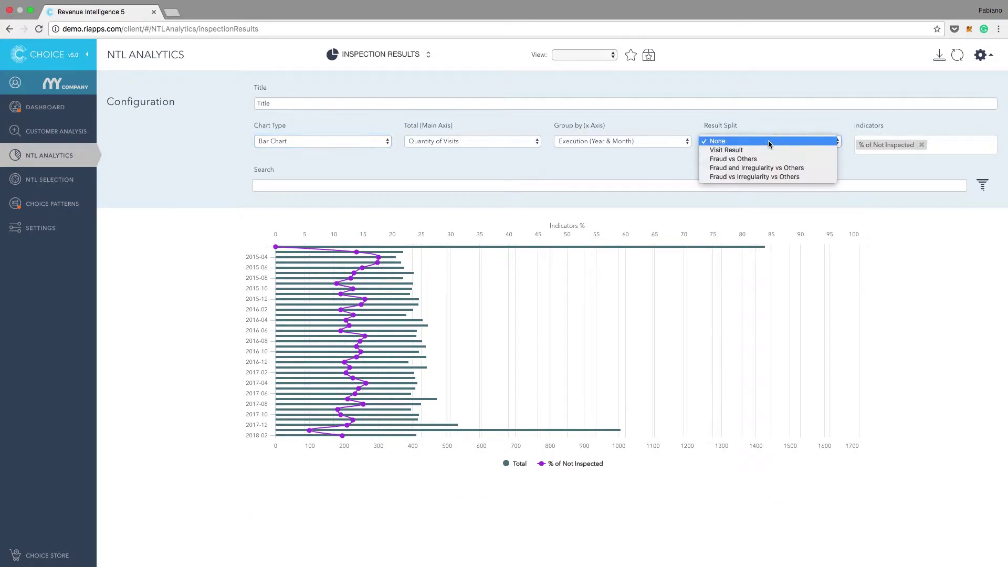
pyautogui.click(767, 176)
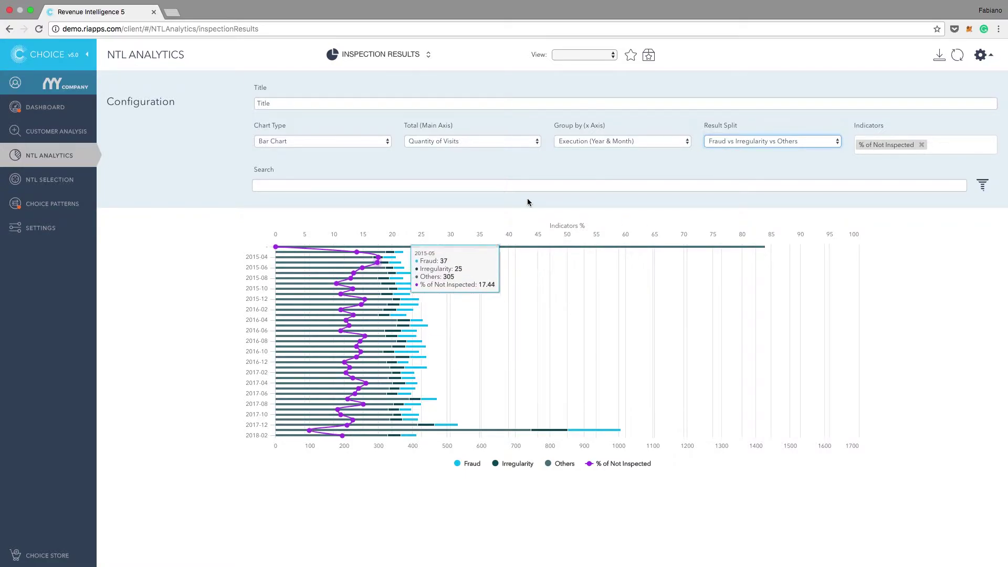
# Step: Group the inspection results chart by Locality and refresh it
pyautogui.click(619, 141)
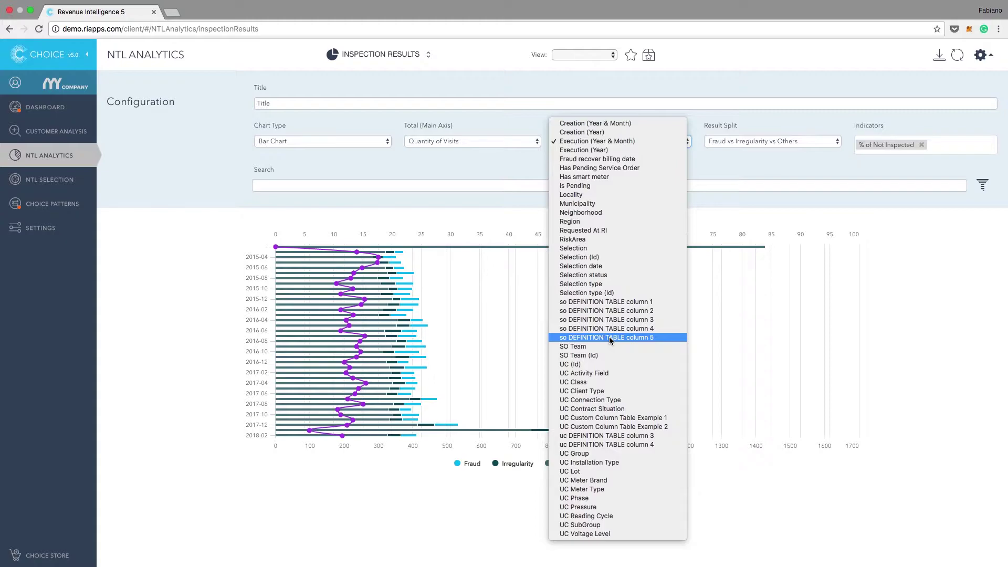
pyautogui.click(601, 195)
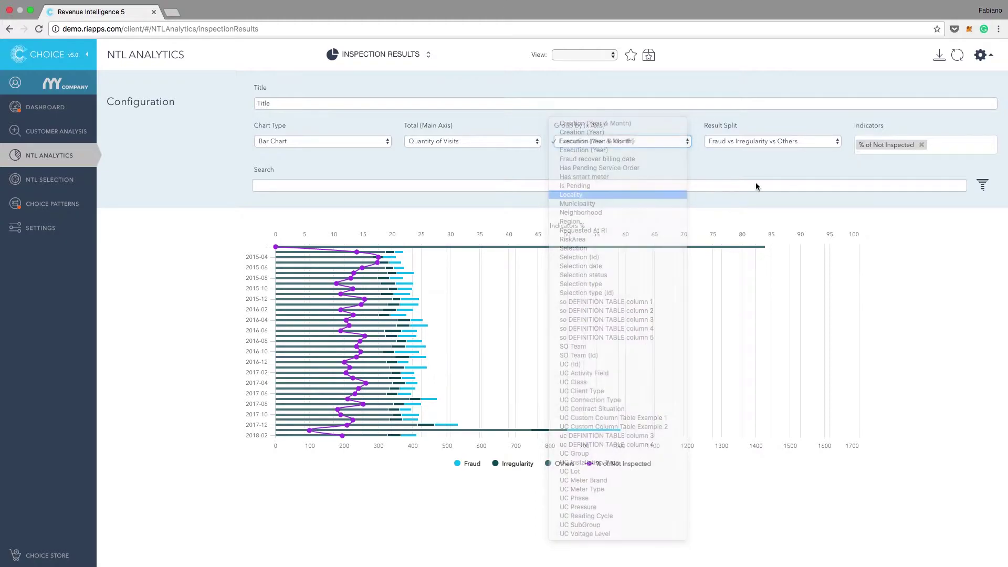
pyautogui.click(957, 62)
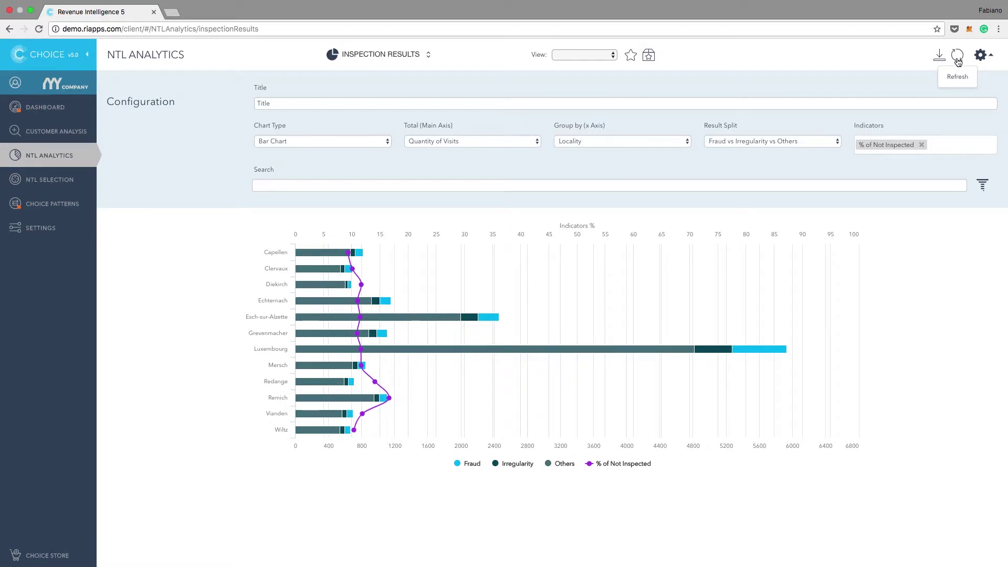
# Step: Examine the fraud, irregularity and % of Not Inspected figures of the individual localities in the chart
pyautogui.moveTo(400, 322)
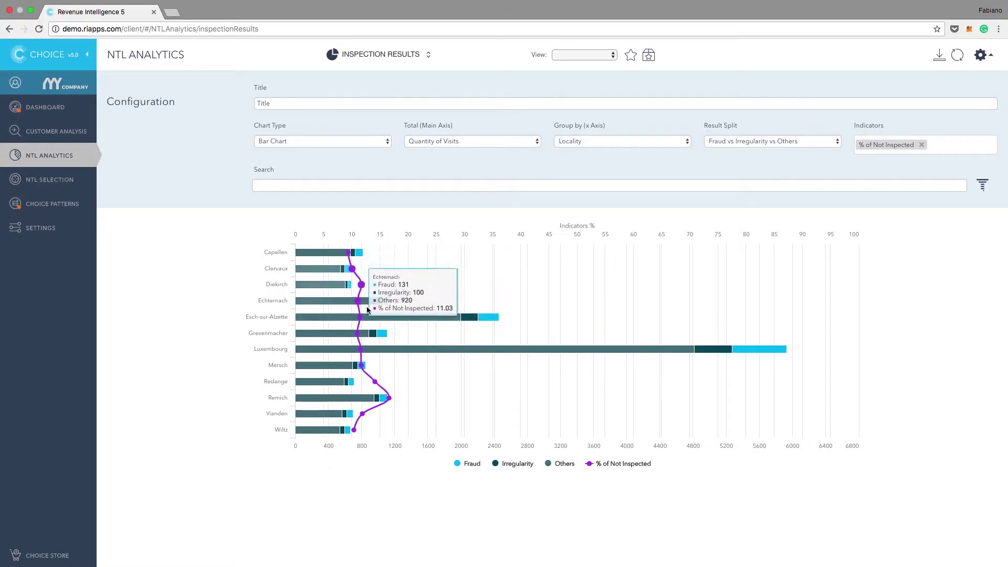
pyautogui.moveTo(390, 399)
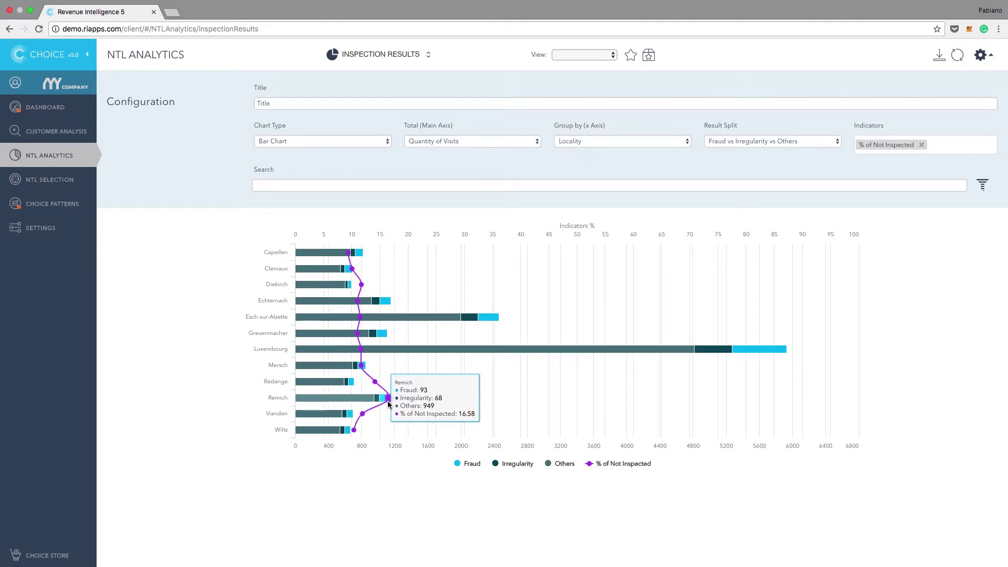
pyautogui.moveTo(358, 416)
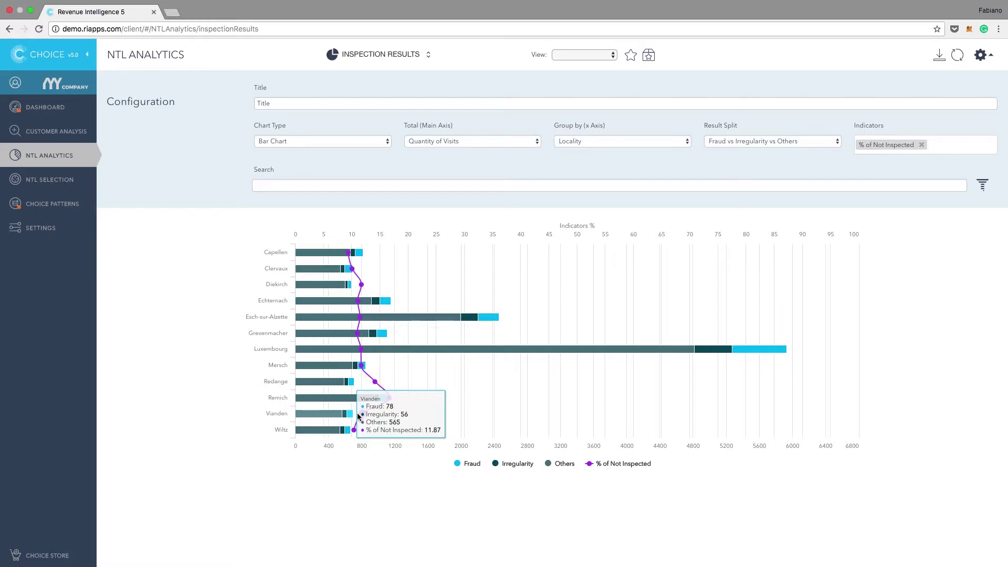
pyautogui.moveTo(364, 370)
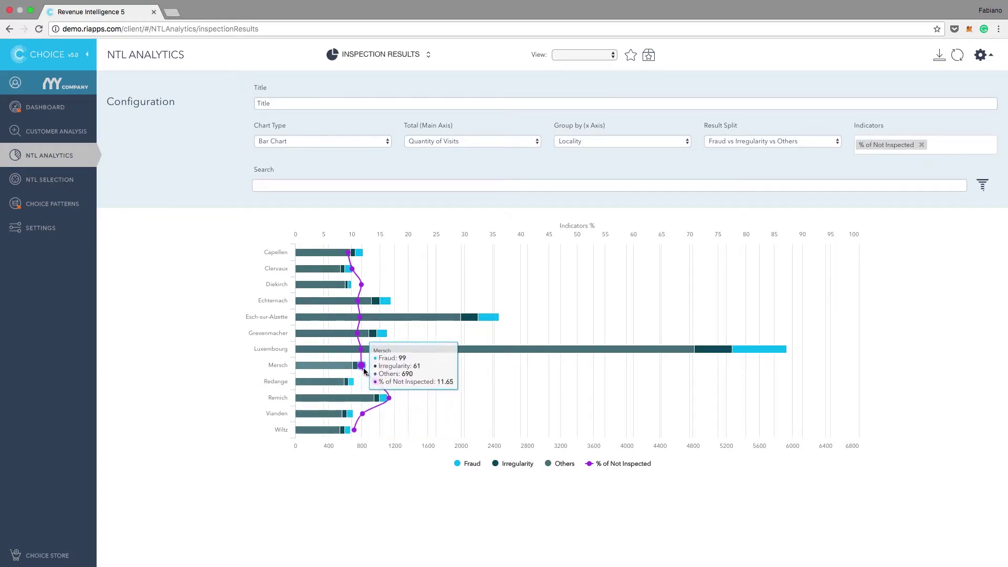
pyautogui.moveTo(360, 340)
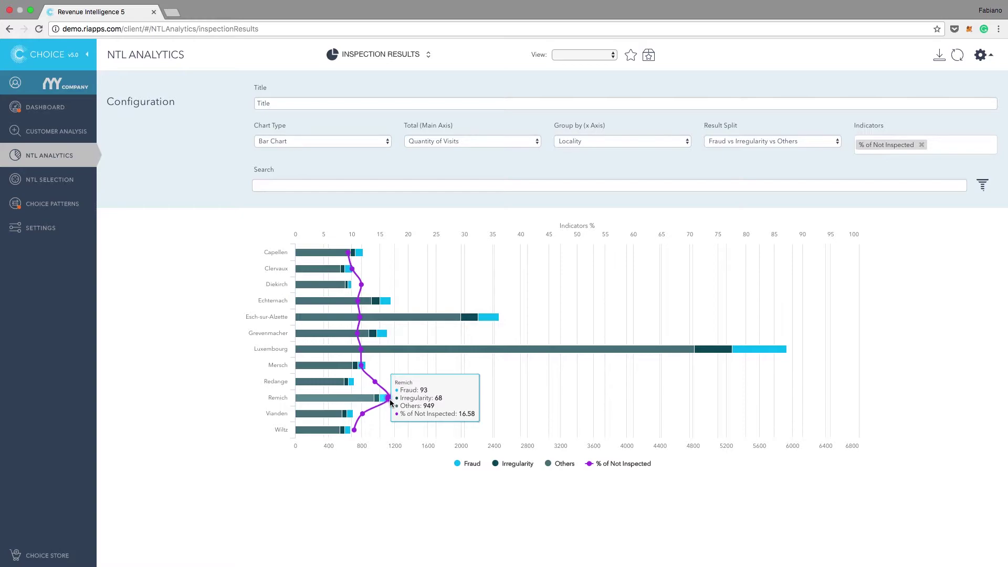
pyautogui.moveTo(632, 315)
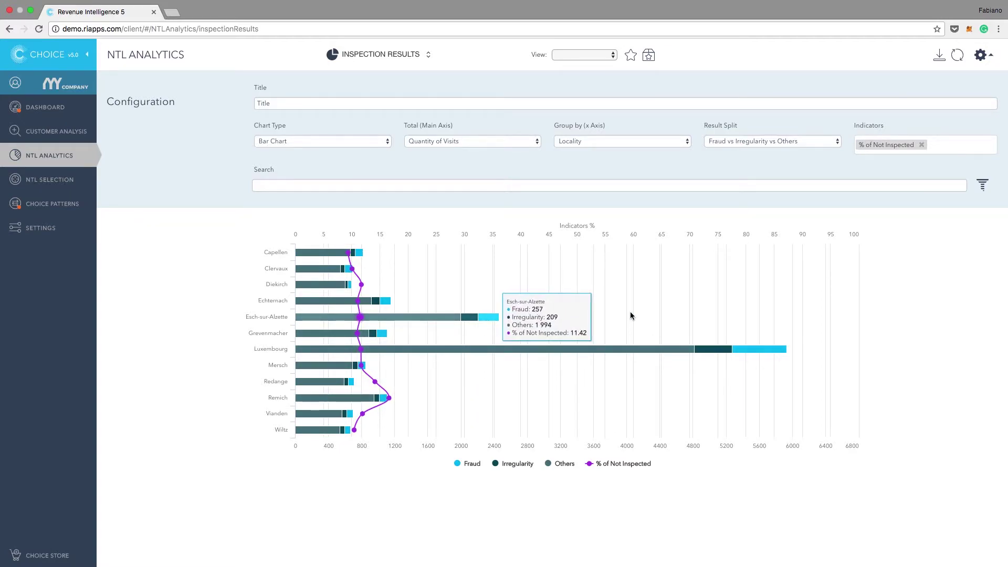
# Step: Build and apply a filter rule that limits the chart to Locality equal Remich
pyautogui.click(983, 185)
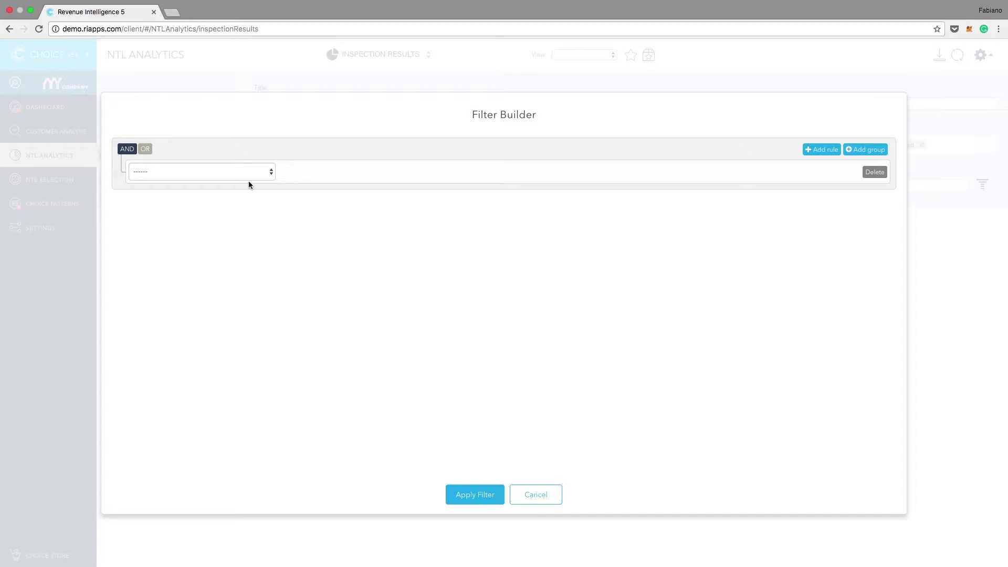
pyautogui.click(245, 173)
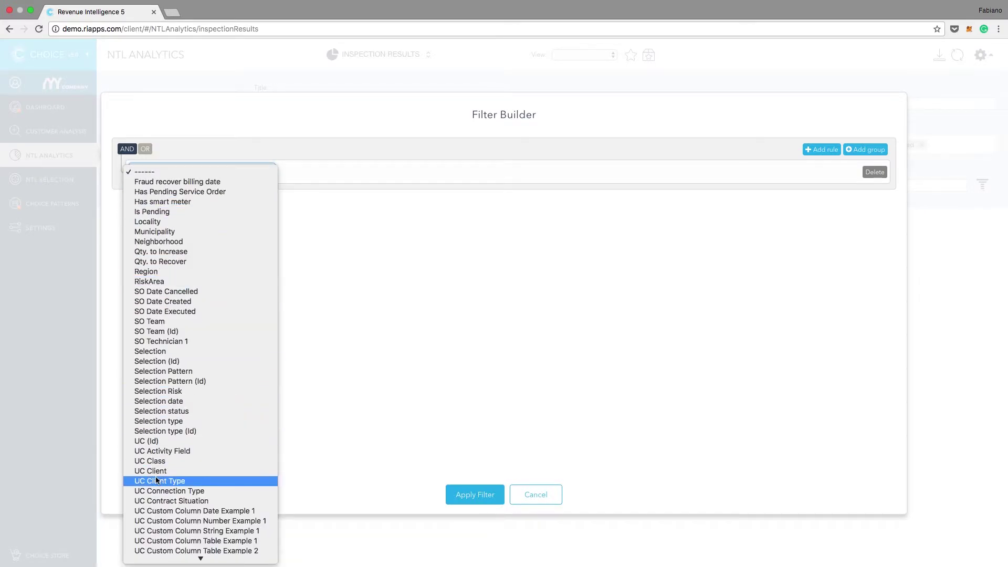
pyautogui.click(191, 222)
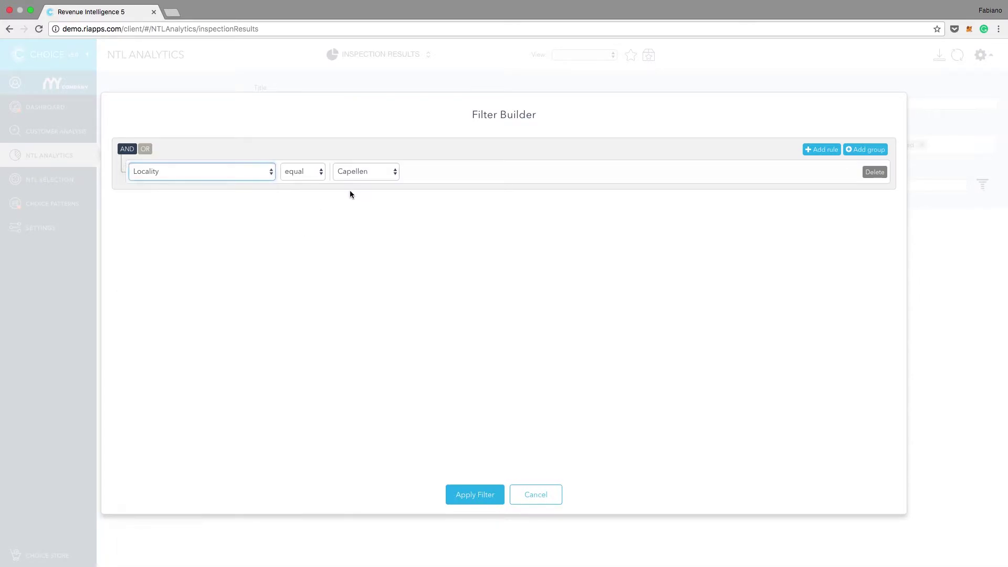
pyautogui.click(378, 172)
pyautogui.click(366, 261)
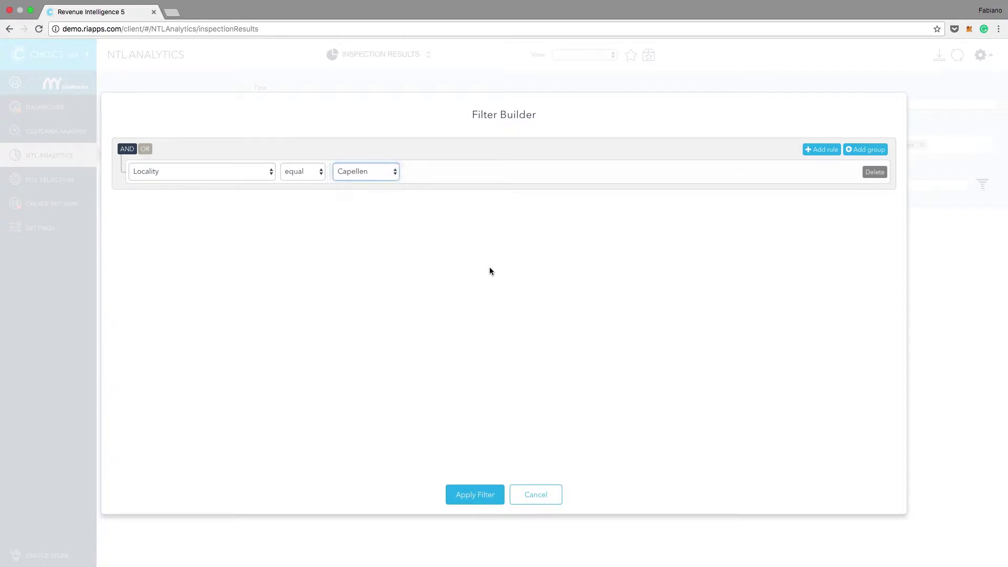
pyautogui.click(468, 494)
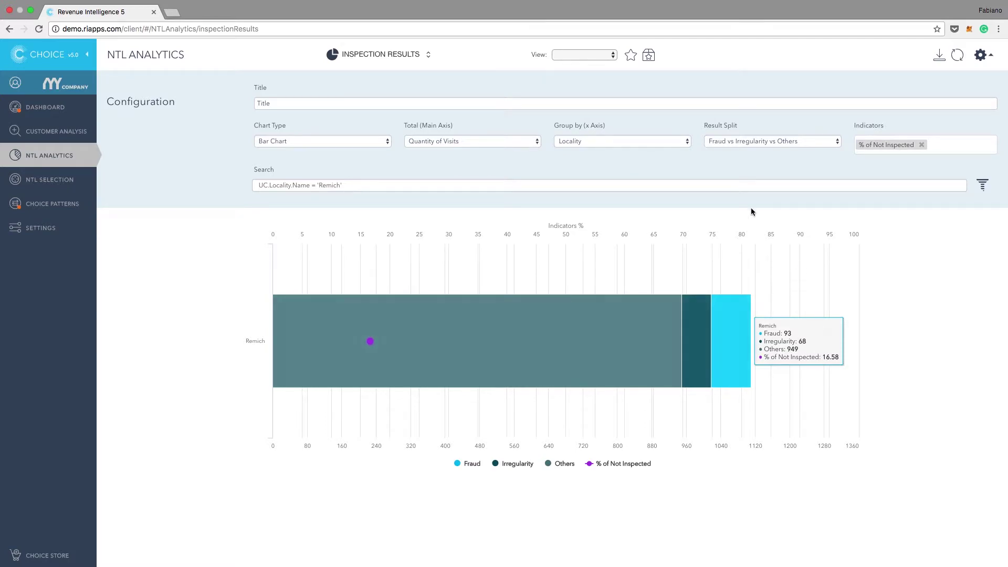
# Step: Group the Remich results by Municipality and refresh the chart
pyautogui.click(634, 142)
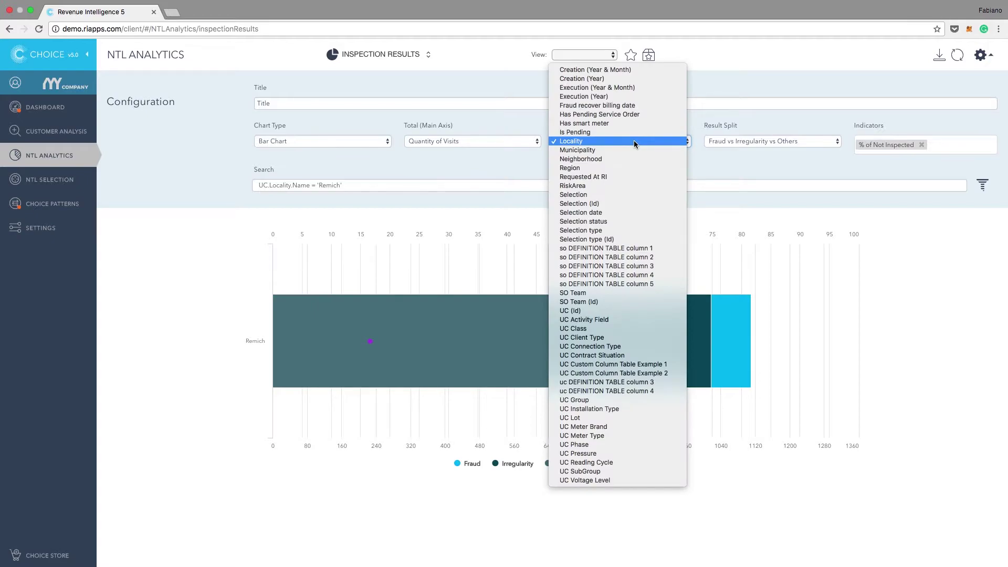
pyautogui.click(628, 150)
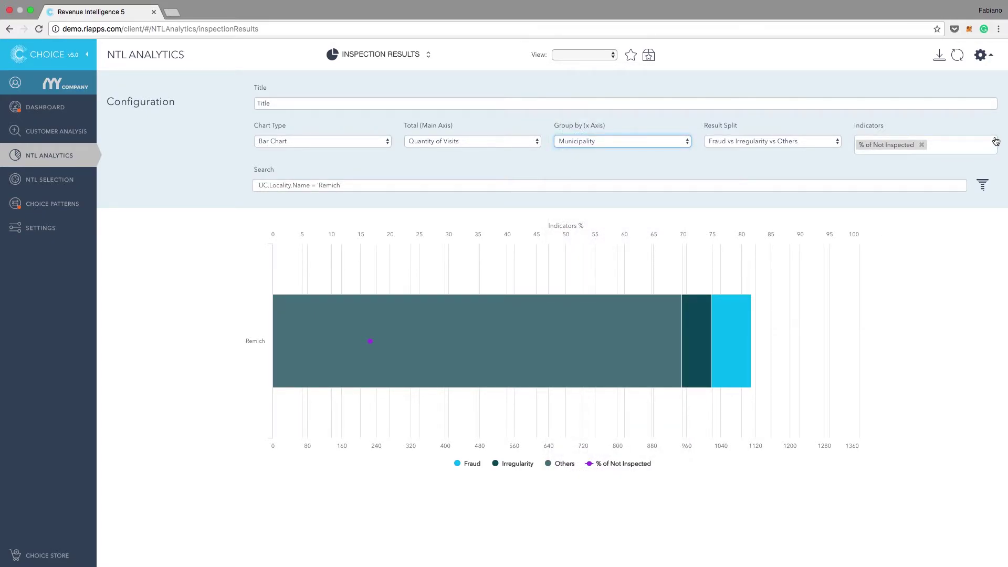
pyautogui.click(957, 56)
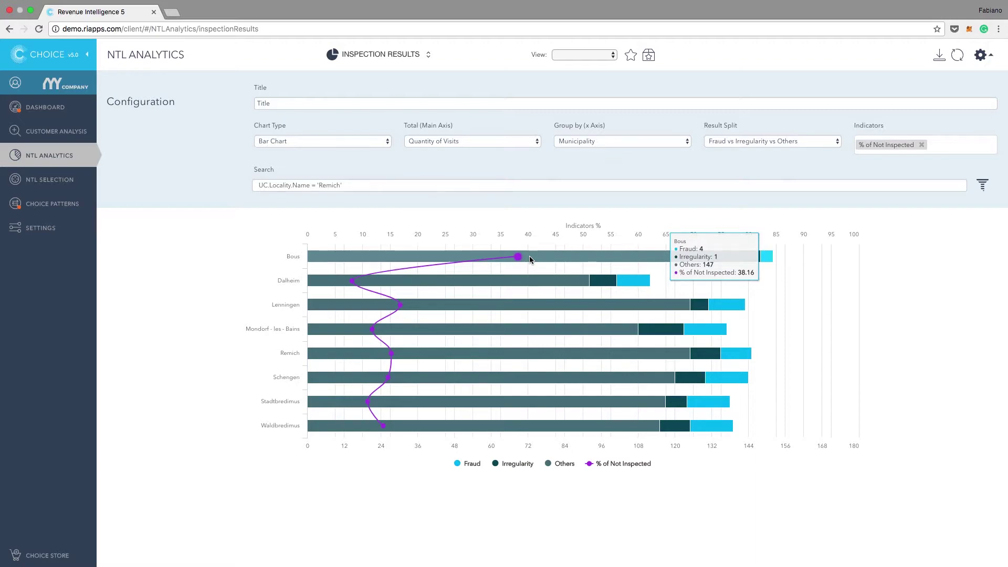
# Step: Add a second filter rule, Municipality equal Bous, alongside the Remich rule and apply the filter
pyautogui.moveTo(352, 282)
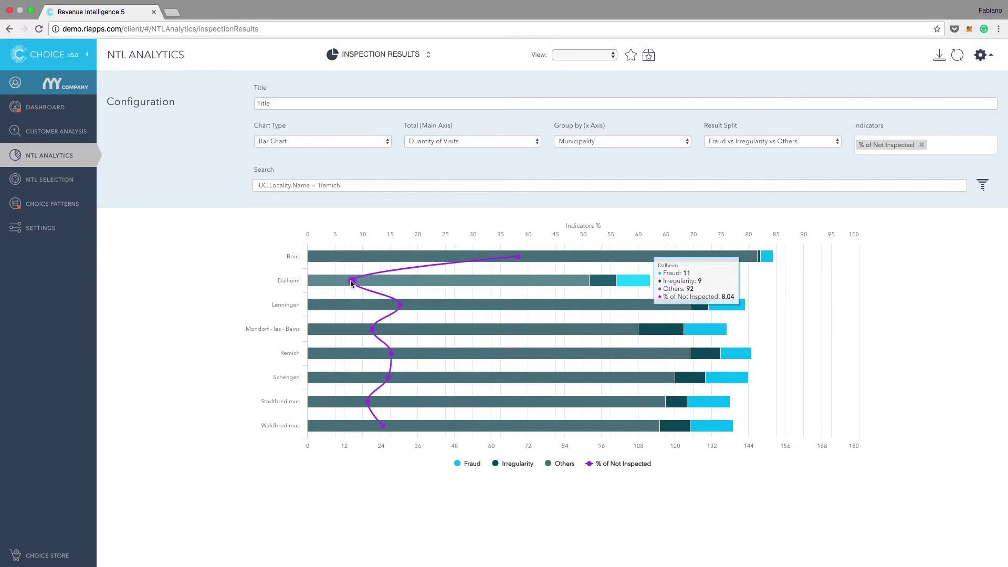
pyautogui.moveTo(399, 307)
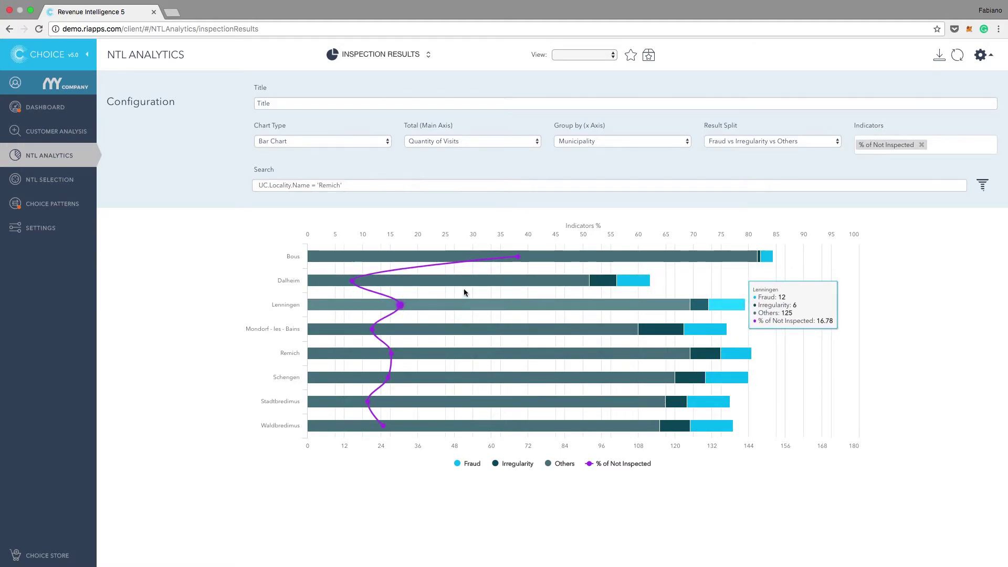
pyautogui.moveTo(513, 257)
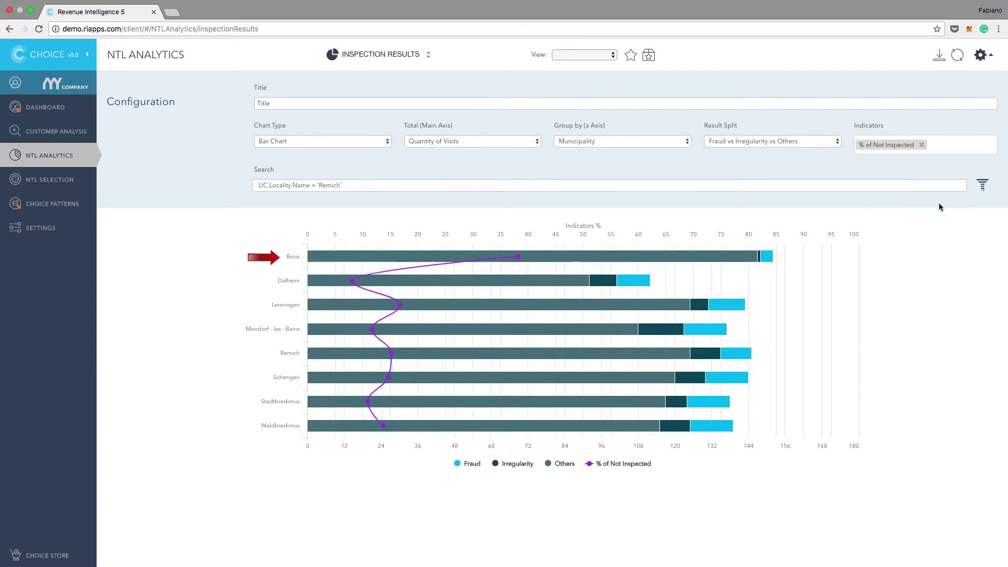
pyautogui.click(982, 187)
pyautogui.click(829, 151)
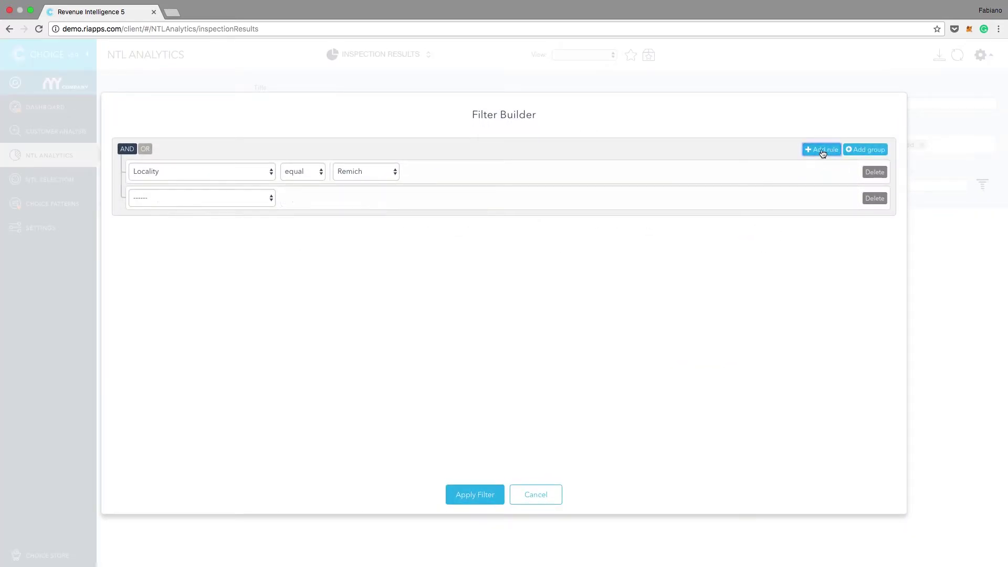
pyautogui.click(239, 196)
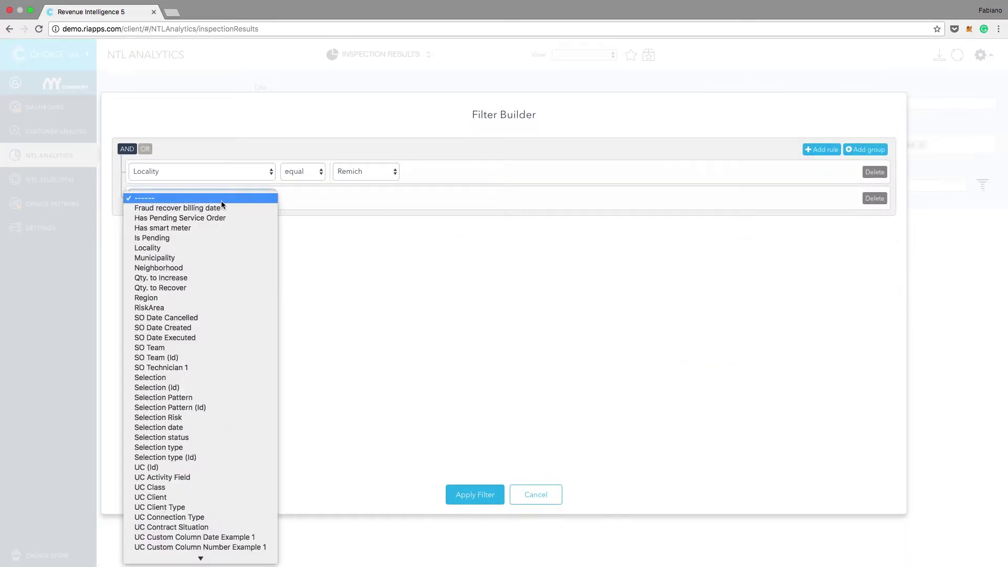
pyautogui.click(197, 257)
pyautogui.click(364, 199)
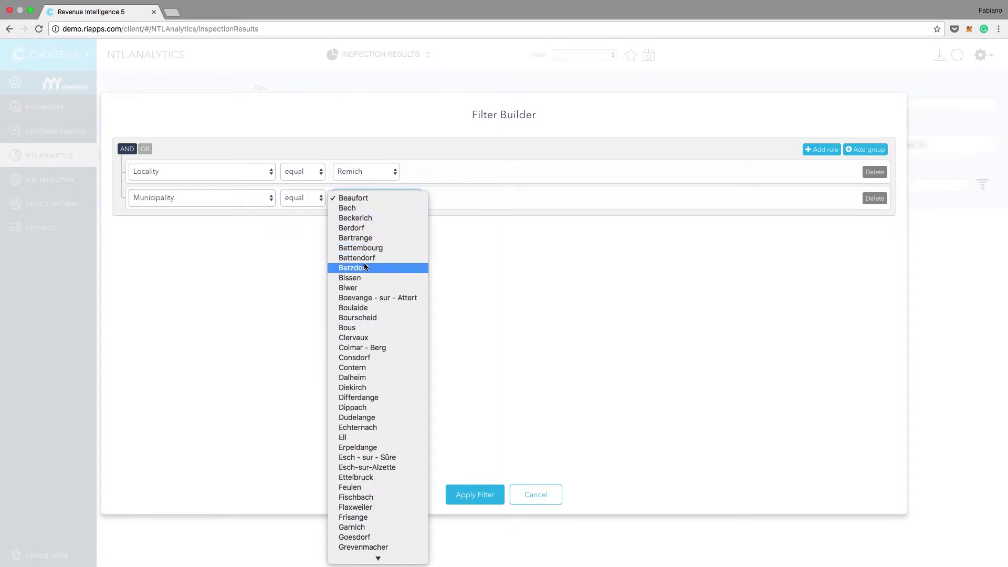
pyautogui.click(361, 328)
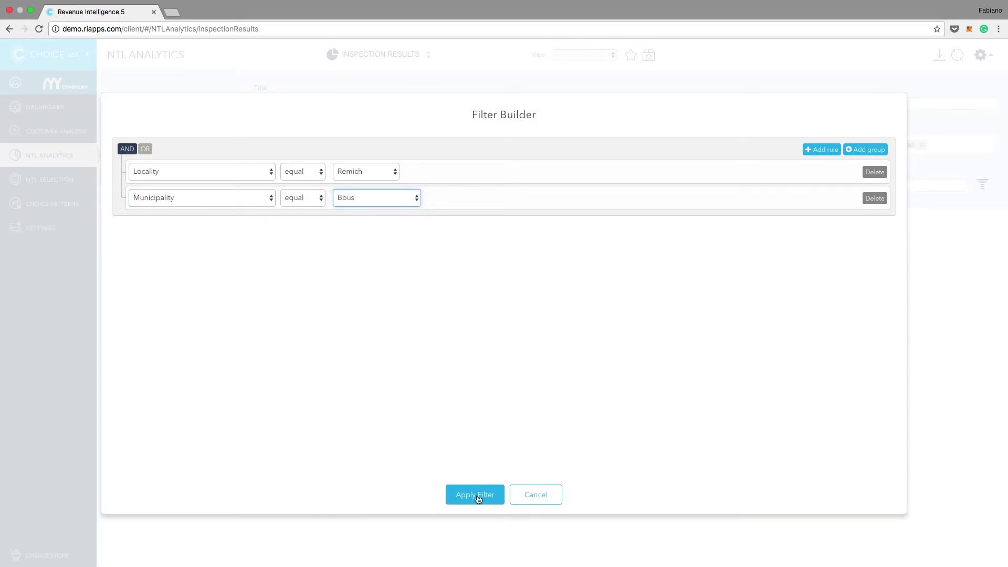
pyautogui.click(476, 494)
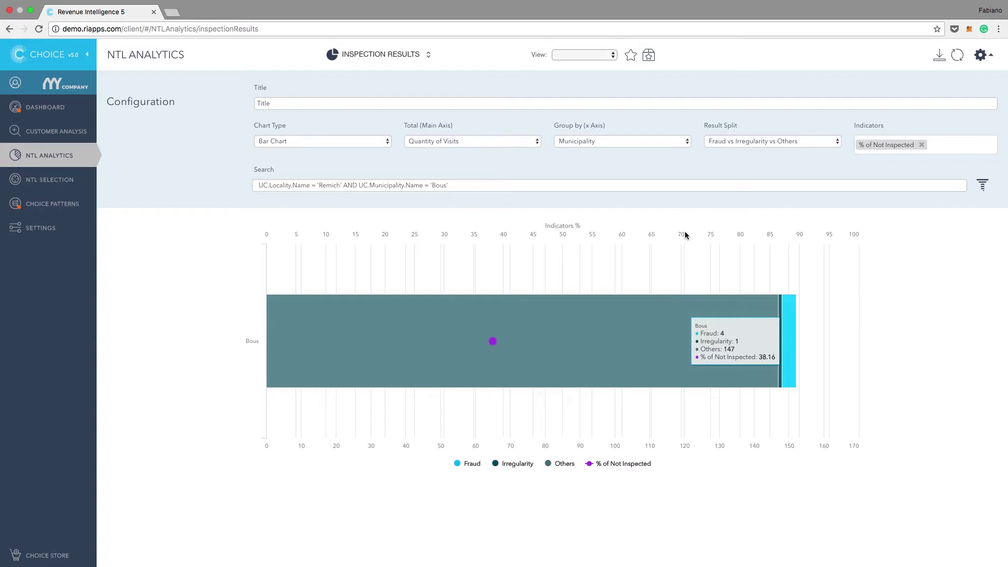
# Step: Group the Bous results by SO Team, refresh the chart and examine the figures of both inspection teams
pyautogui.click(663, 143)
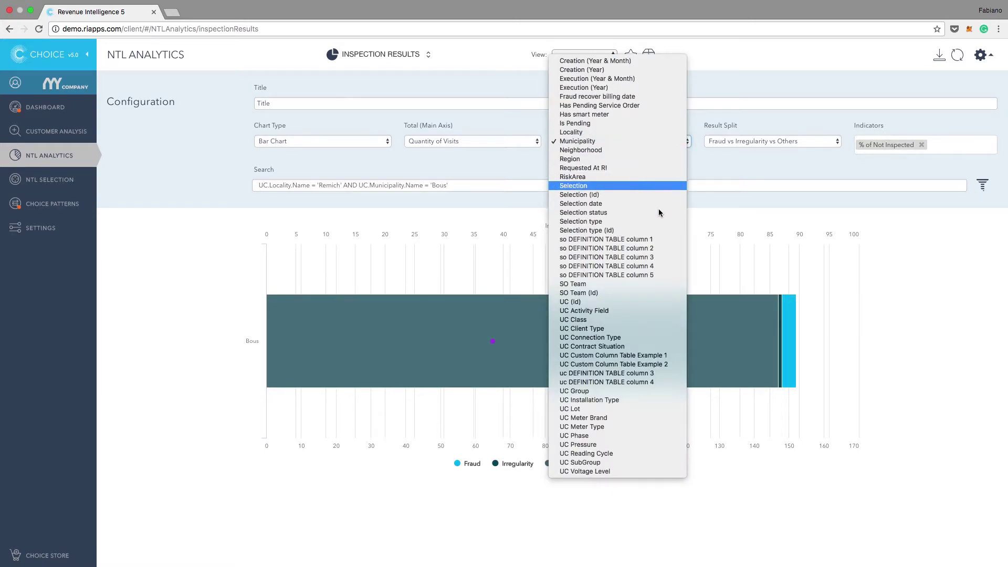
pyautogui.click(626, 286)
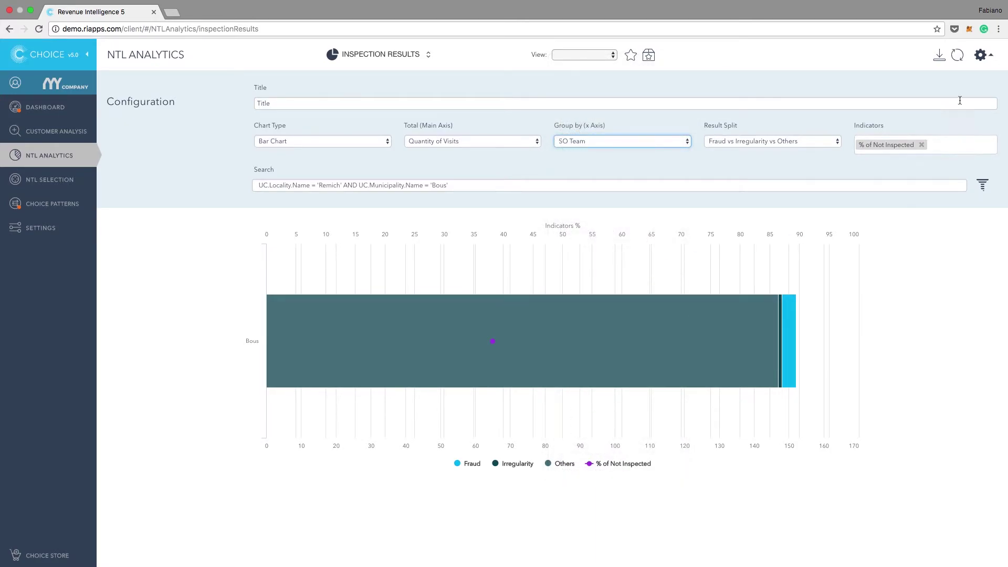
pyautogui.click(961, 59)
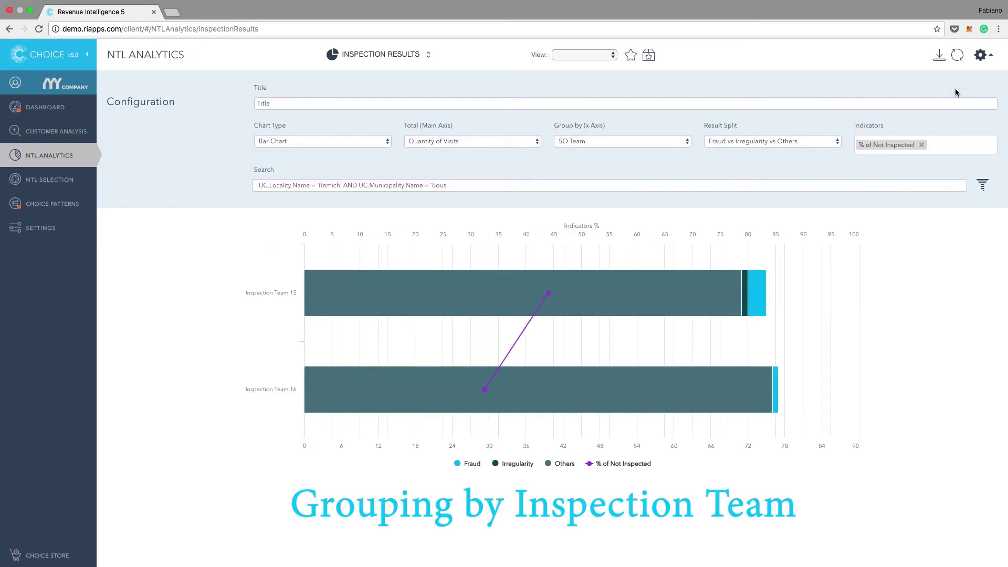
pyautogui.moveTo(711, 272)
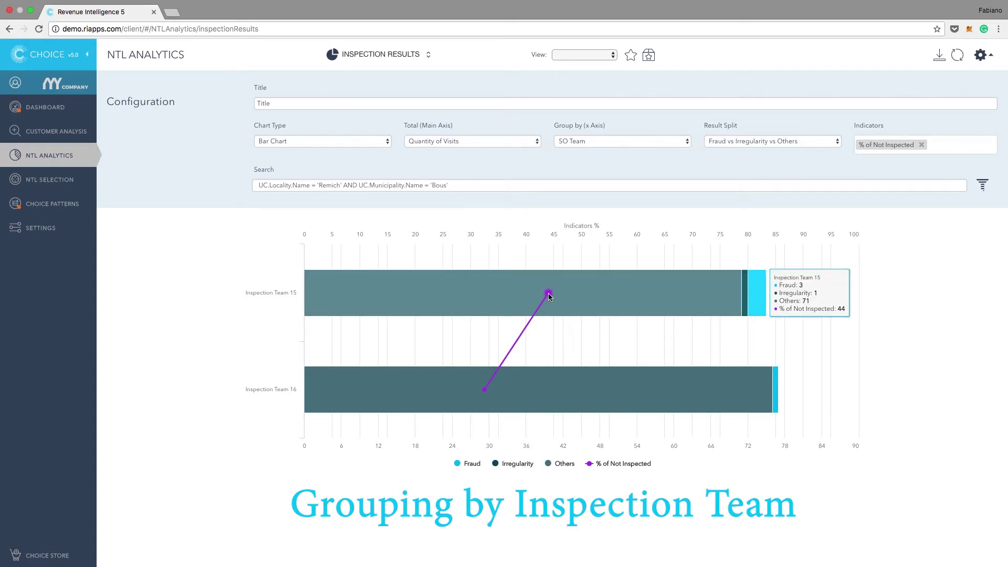
pyautogui.moveTo(496, 386)
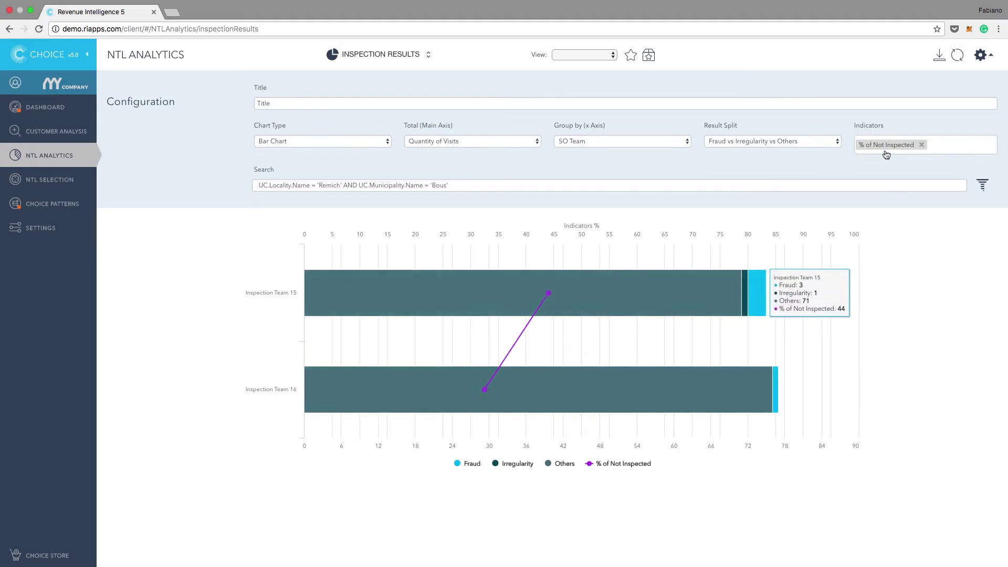
# Step: Add the % of Fraud indicator alongside % of Not Inspected and refresh the chart
pyautogui.click(941, 143)
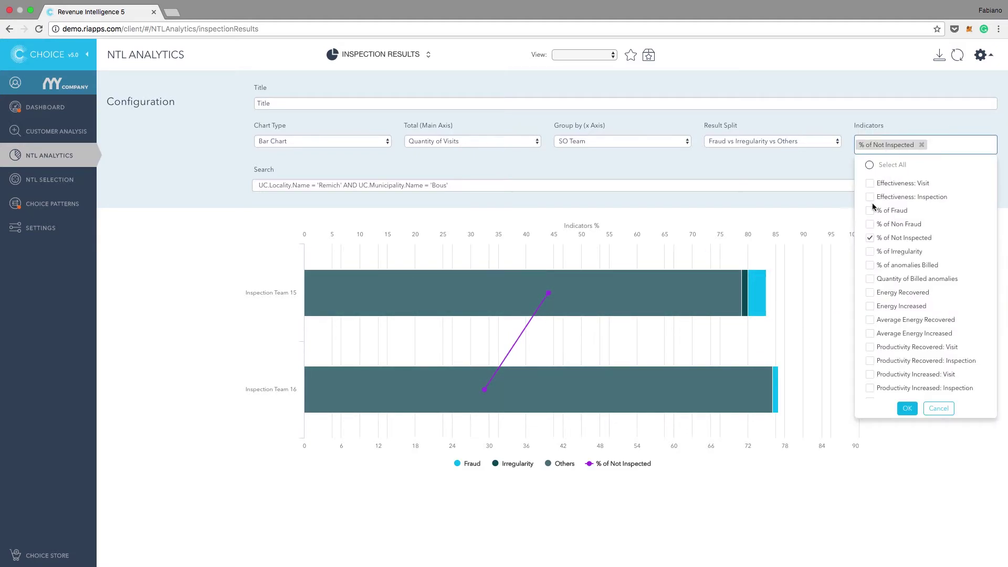
pyautogui.click(870, 211)
pyautogui.click(908, 408)
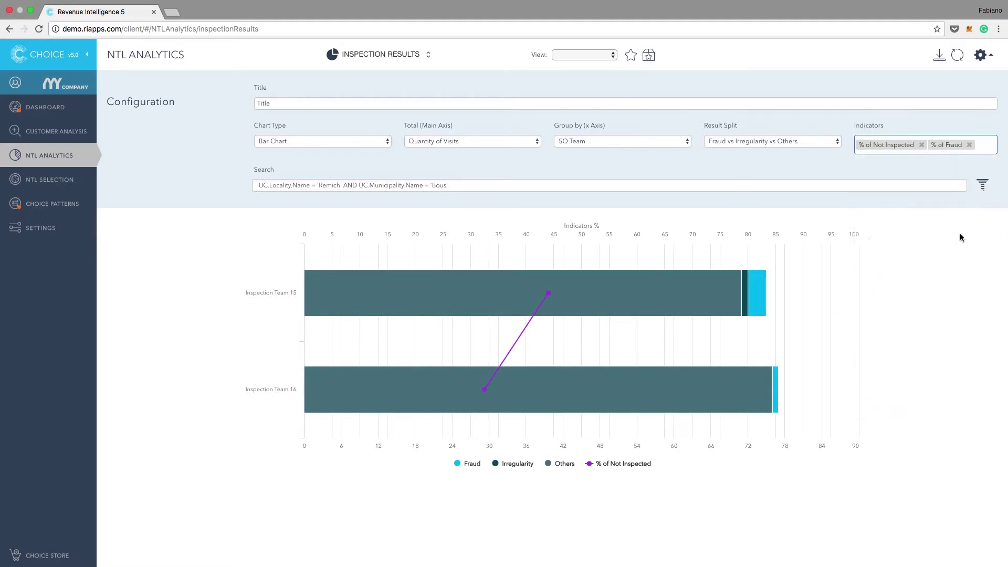
pyautogui.click(957, 55)
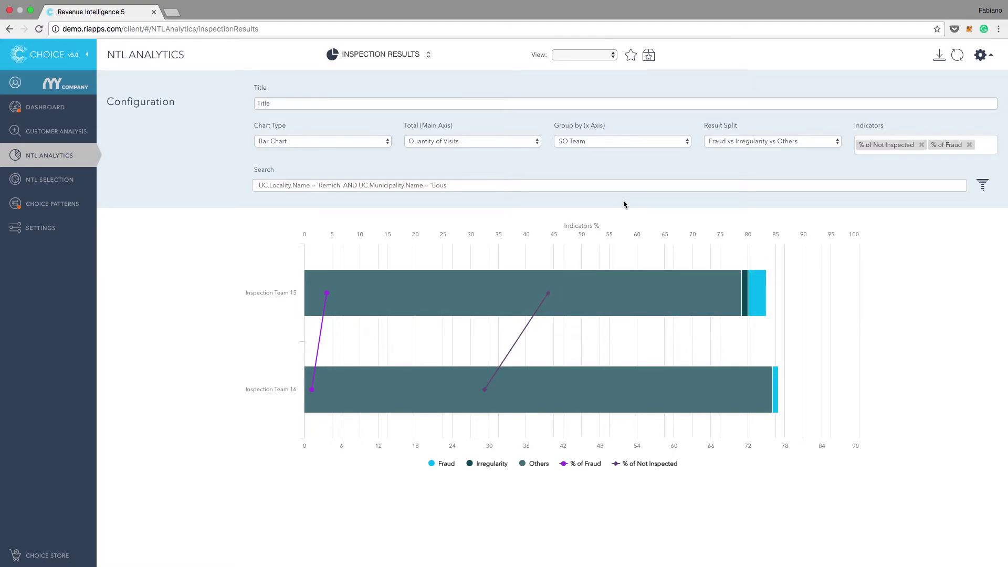
# Step: Group the chart by RiskArea and refresh it
pyautogui.click(623, 142)
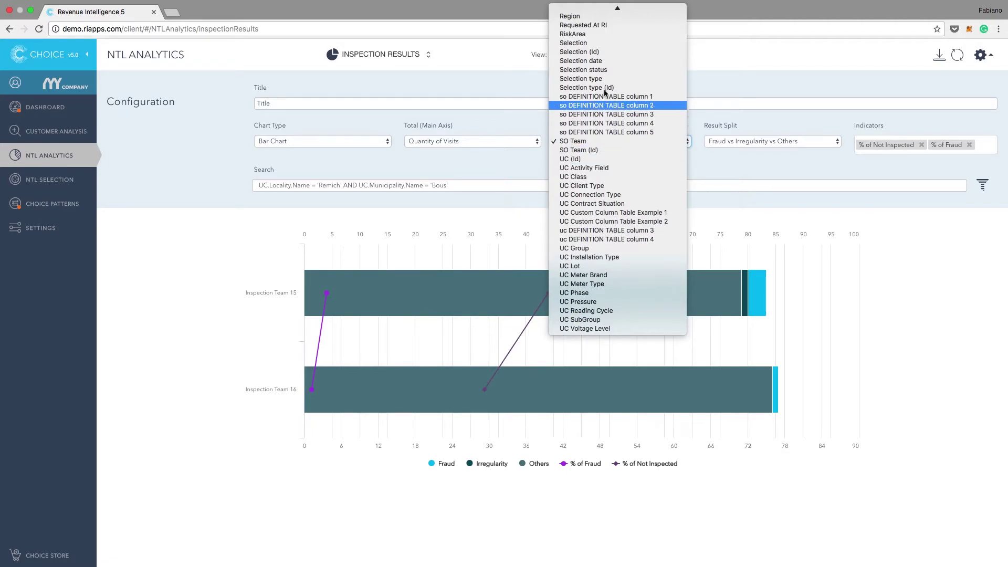
pyautogui.click(595, 34)
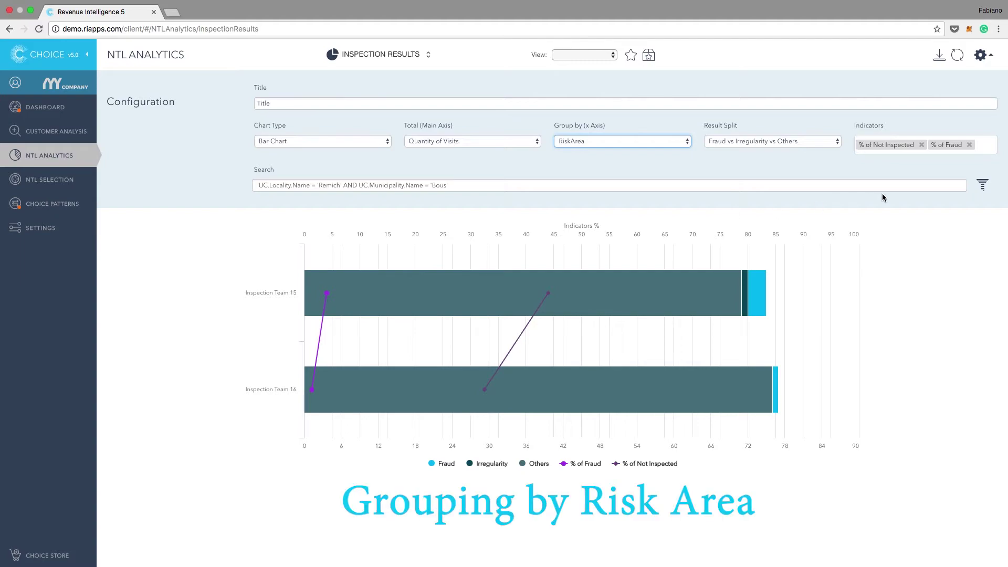
pyautogui.click(958, 58)
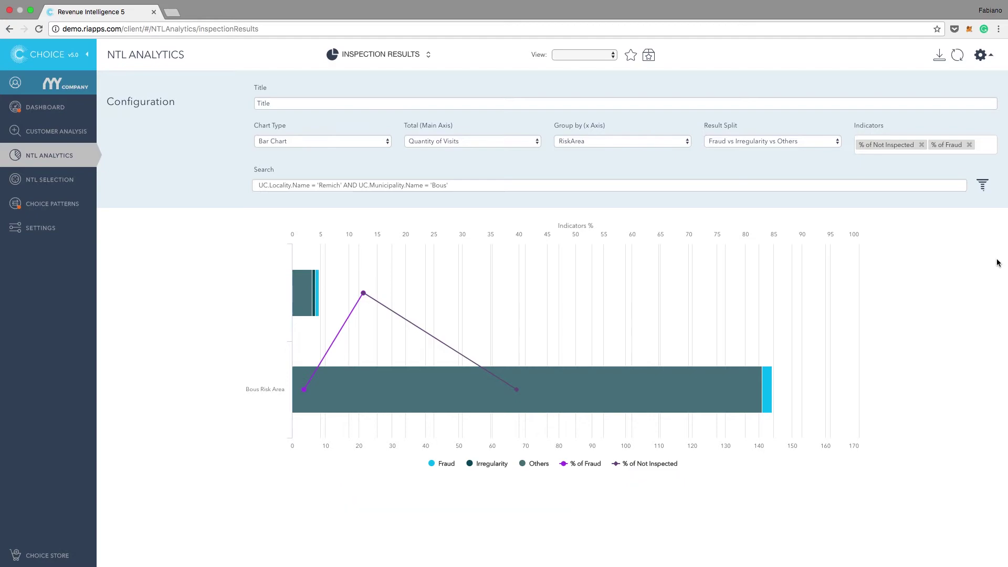
# Step: Examine the risk area figures, remove the % of Fraud indicator and refresh the chart
pyautogui.moveTo(632, 419)
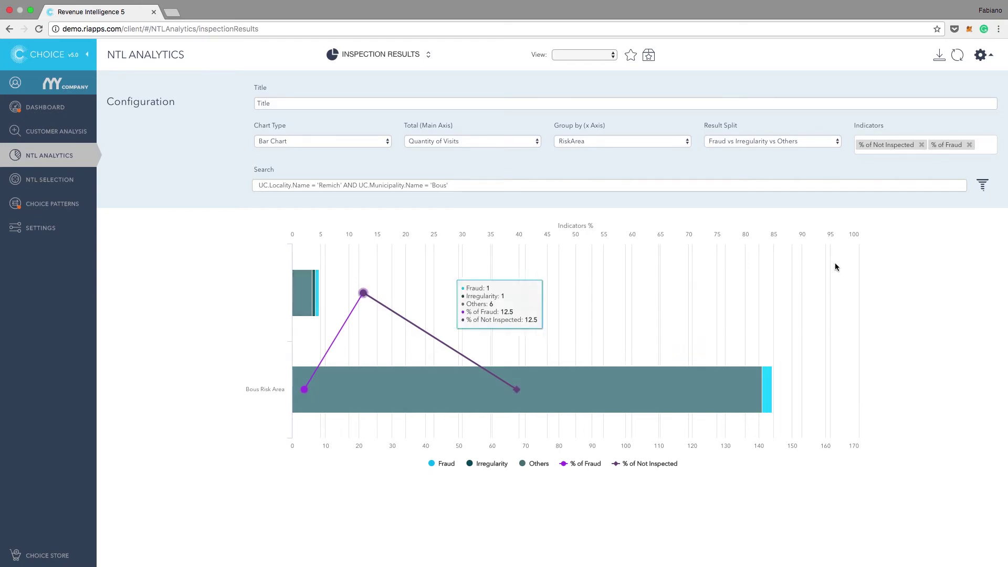
pyautogui.click(969, 145)
pyautogui.click(957, 55)
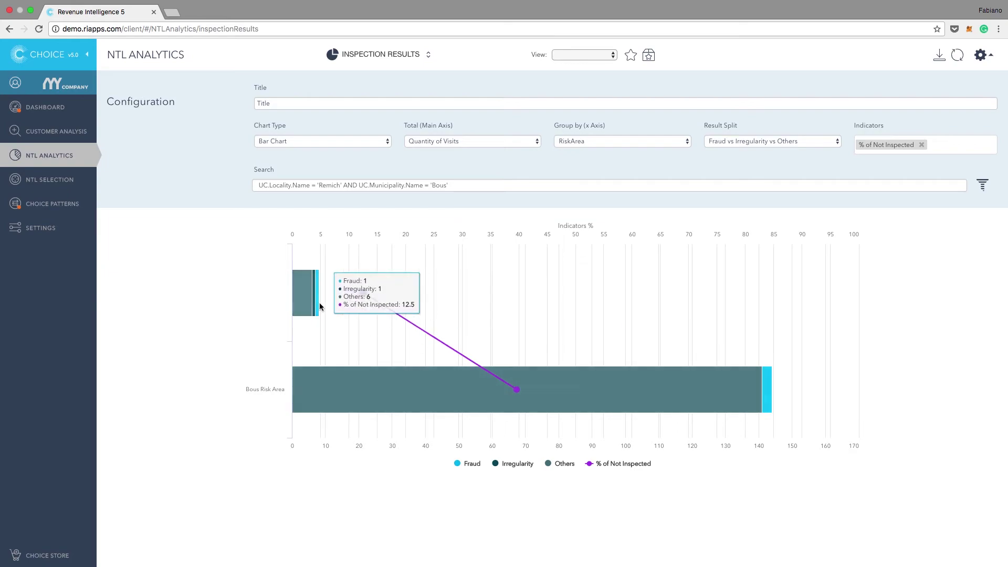
# Step: Switch to the NTL Selection module and look through its list of pending inspection targets
pyautogui.click(64, 181)
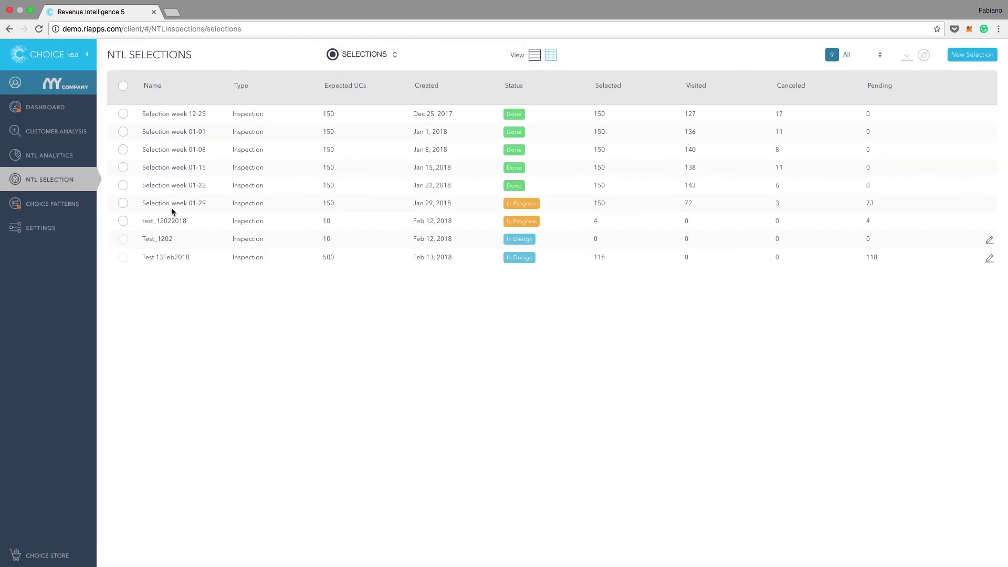
pyautogui.click(373, 59)
pyautogui.click(372, 100)
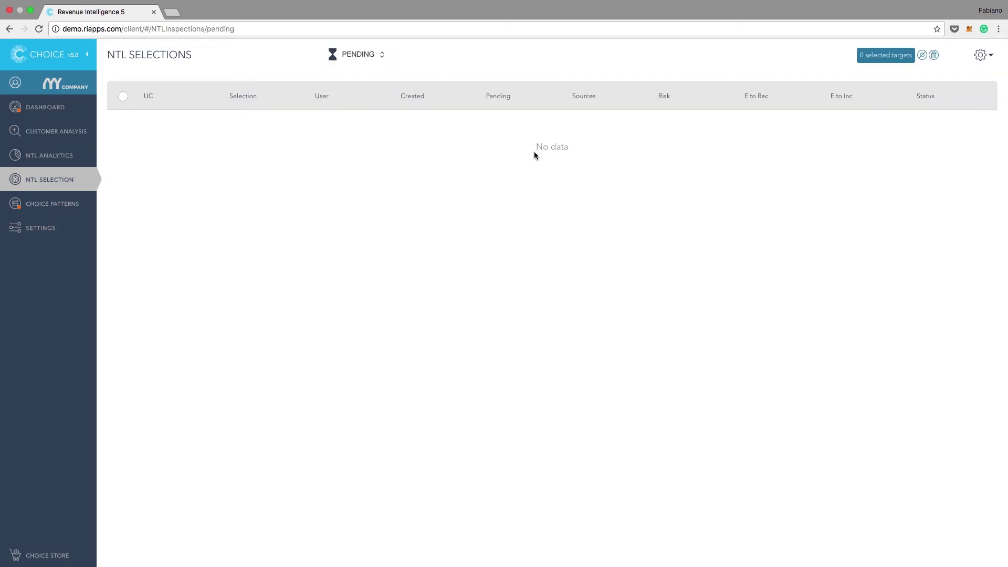
pyautogui.scroll(-5, 548, 219)
pyautogui.scroll(5, 548, 223)
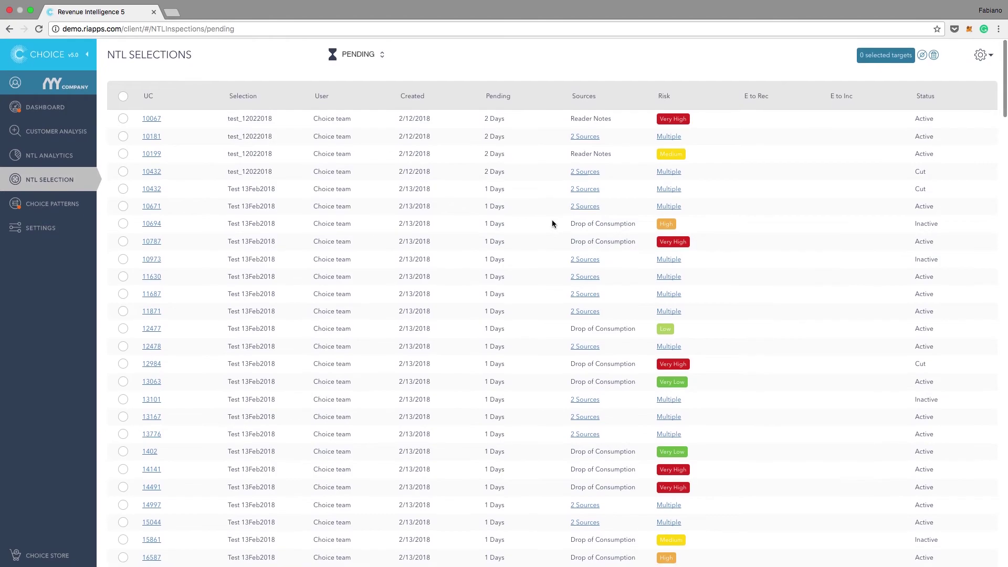
# Step: Build and apply a filter rule that limits the pending targets to RiskArea equal Bous Risk Area
pyautogui.click(980, 57)
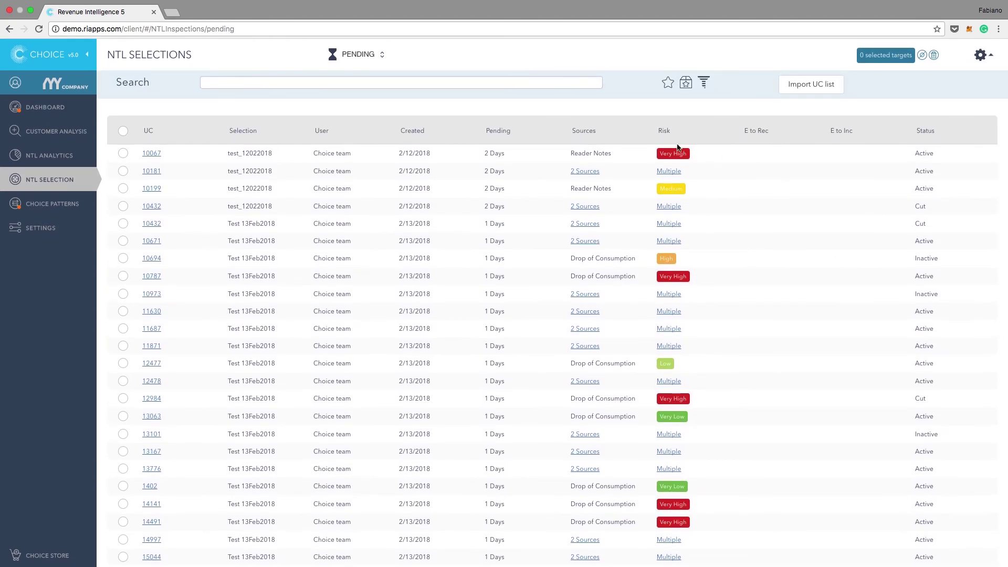
pyautogui.click(704, 83)
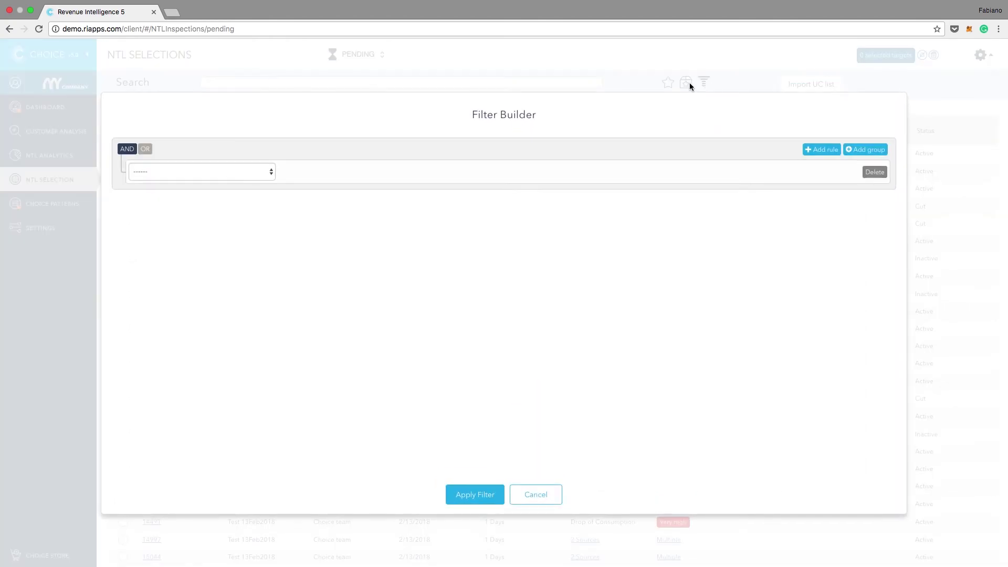
pyautogui.click(264, 171)
pyautogui.click(199, 261)
pyautogui.click(390, 171)
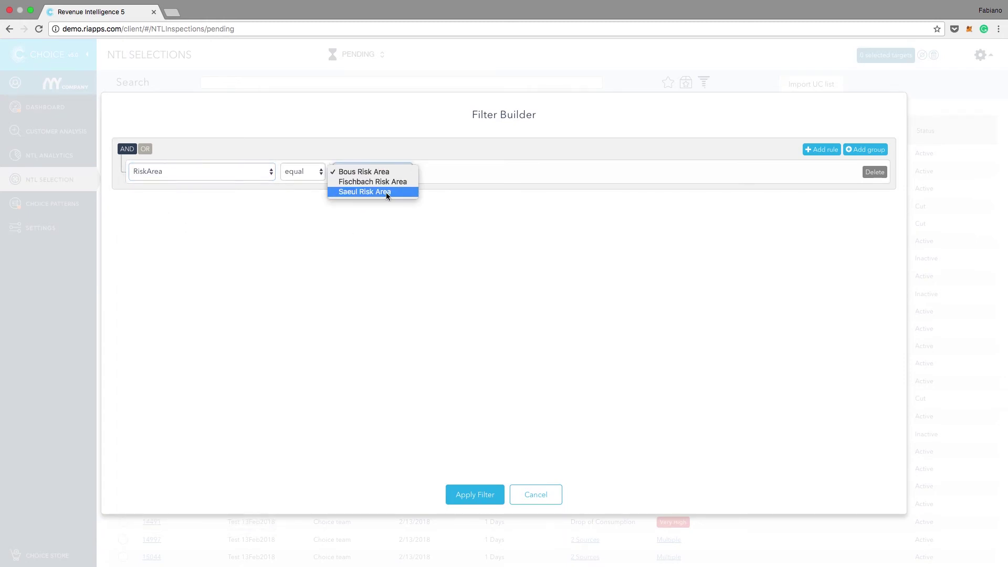
pyautogui.click(392, 176)
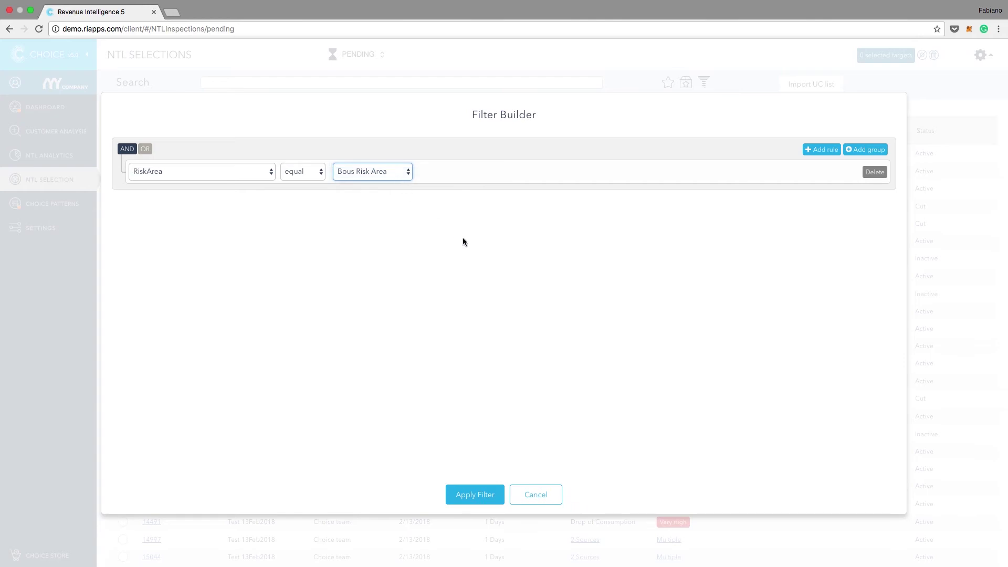
pyautogui.click(469, 489)
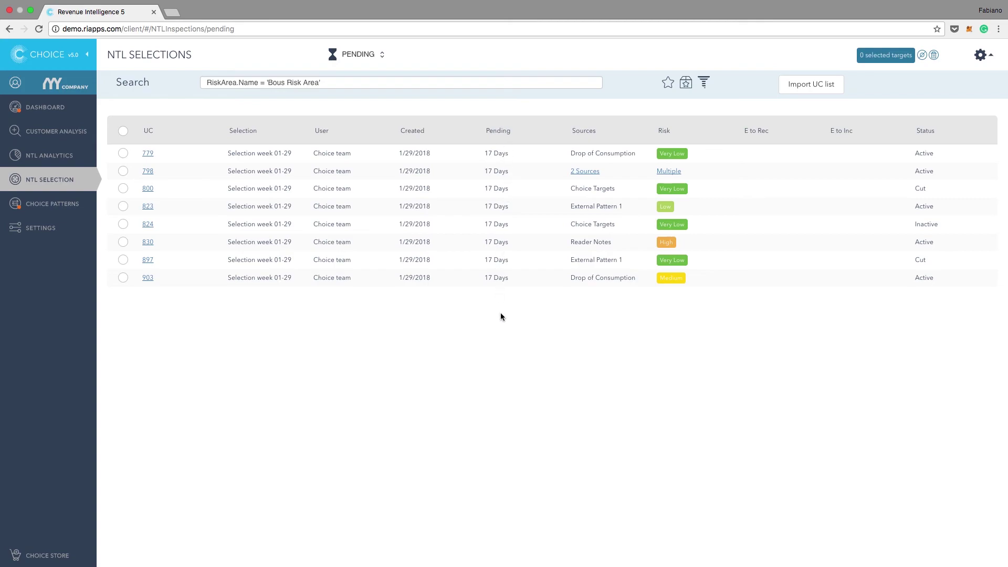
# Step: Select all the filtered pending targets, and view the endpoint summary of the third listed UC before closing it
pyautogui.click(123, 133)
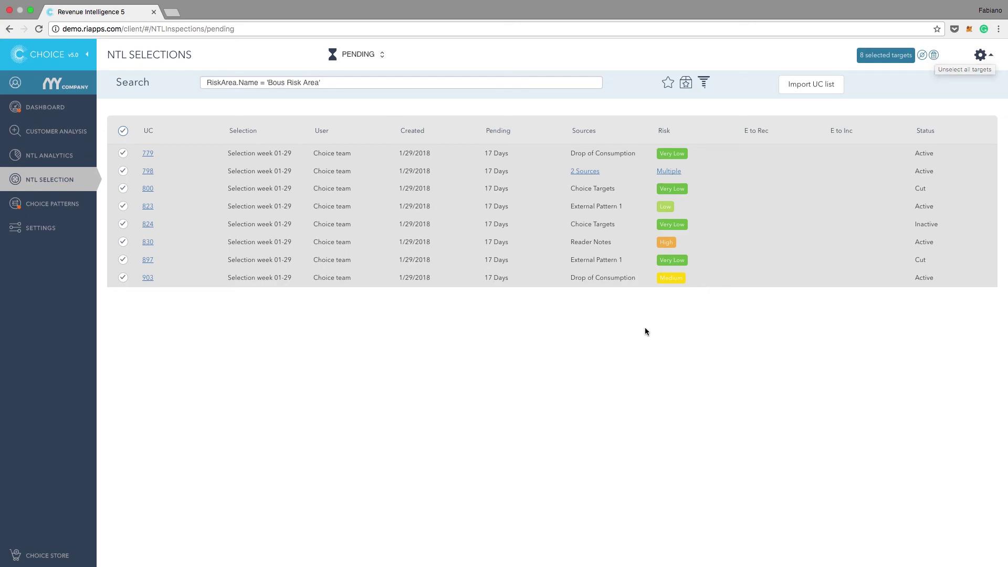
pyautogui.click(147, 189)
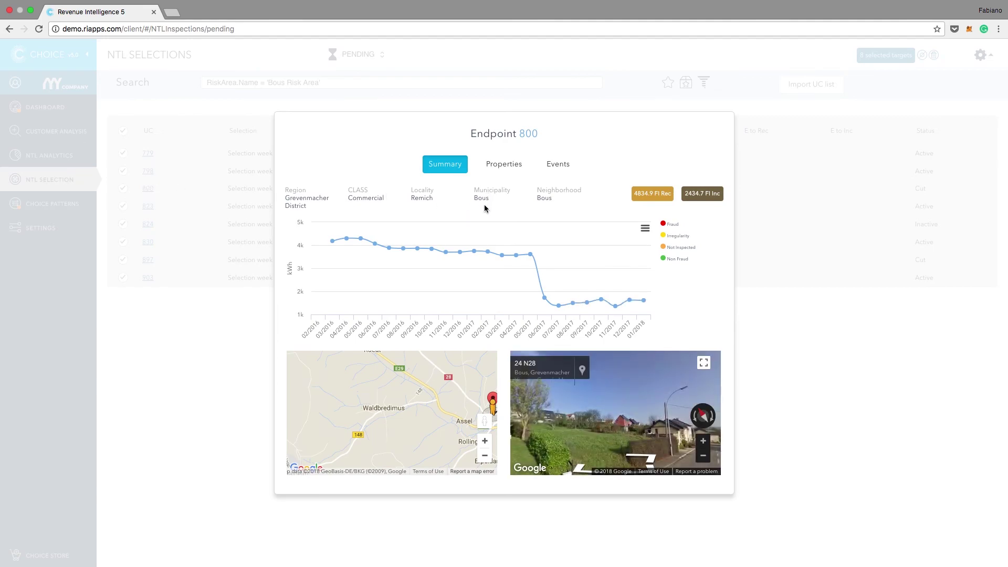
pyautogui.click(755, 143)
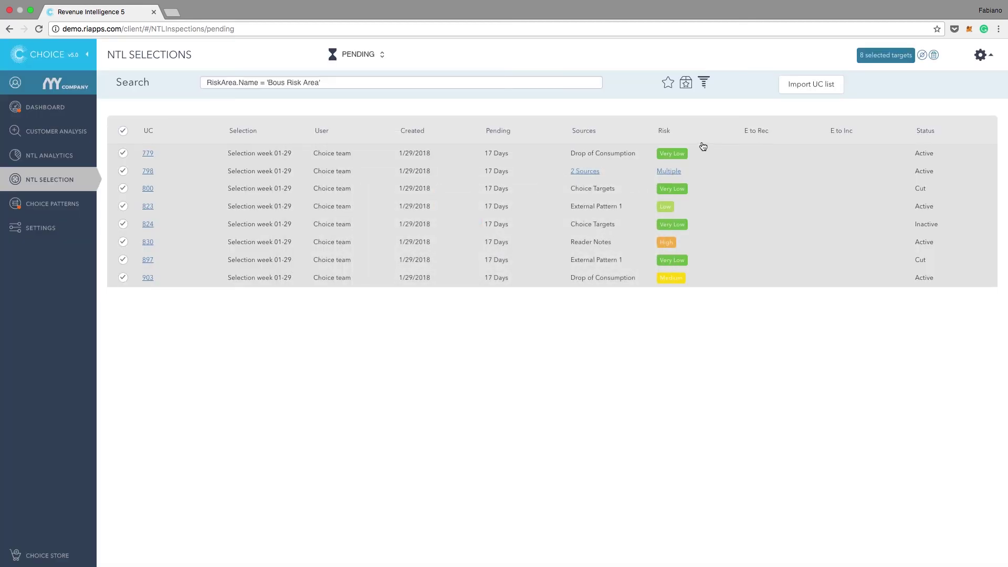